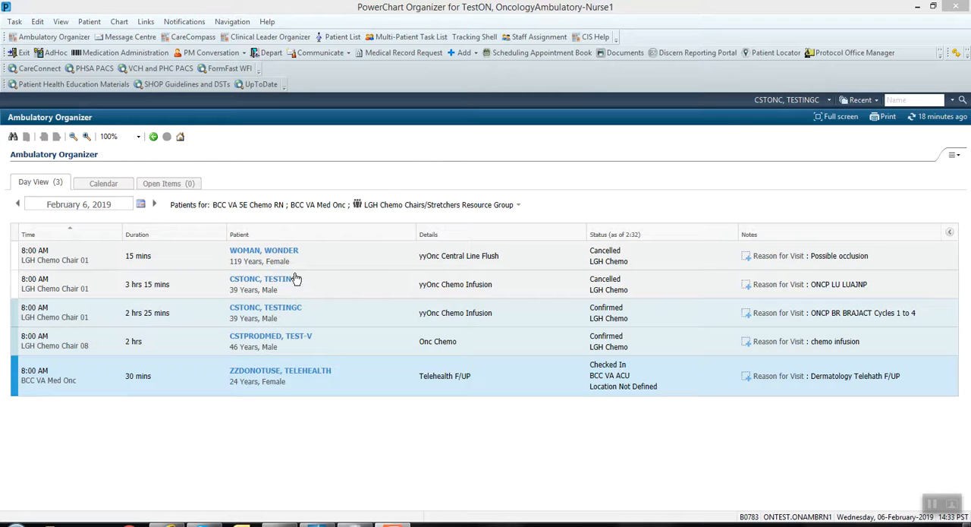
Open the chart of the patient with the confirmed yyOnc Chemo Infusion, show its Oncology Treatment Calendar and collapse the chart navigation.
click(279, 311)
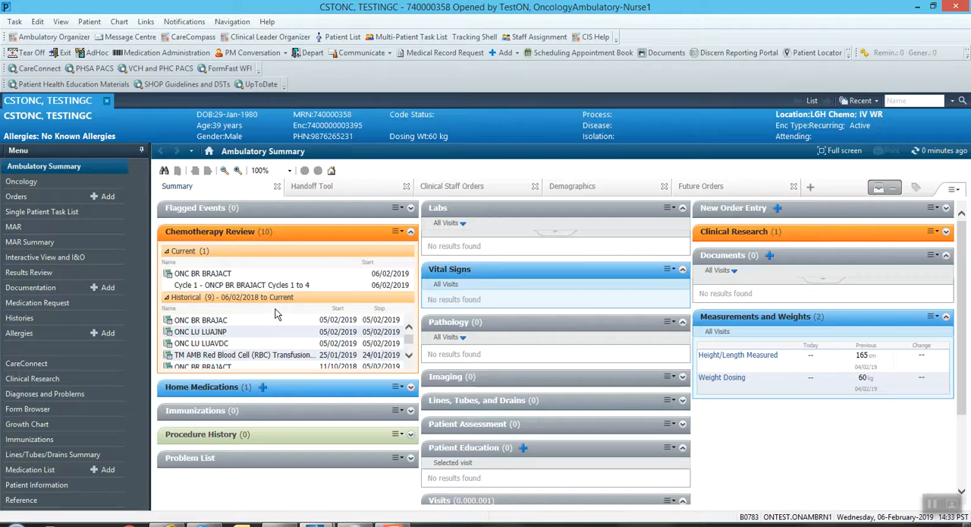
click(23, 182)
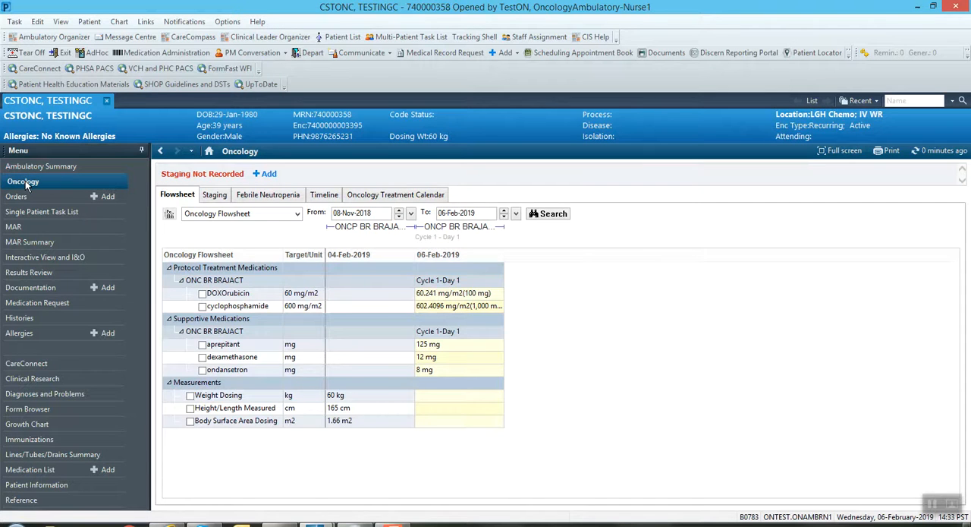
click(398, 196)
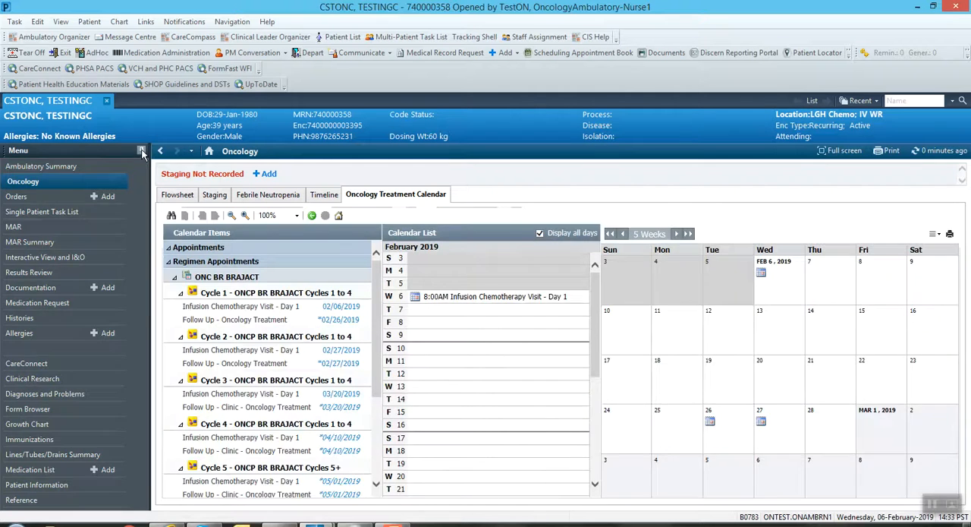
click(141, 151)
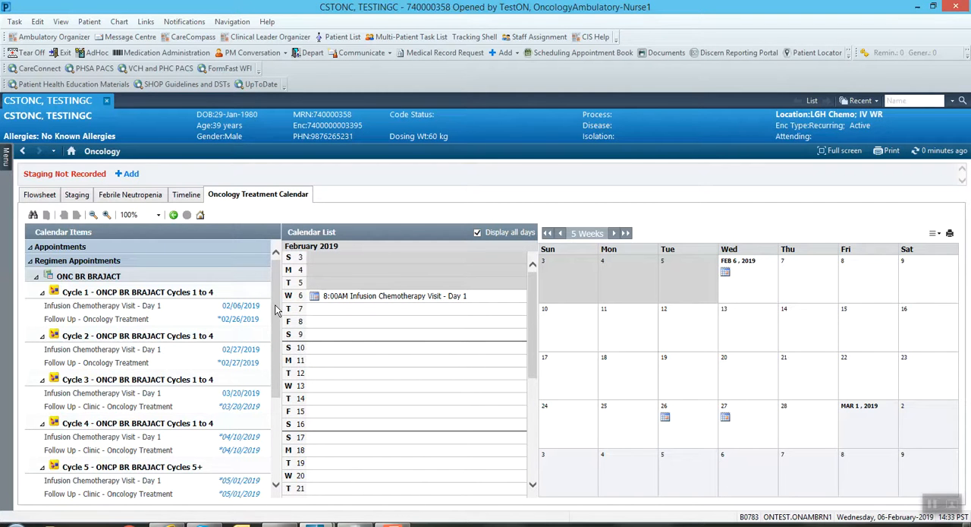
Sign the Cycle 4 Infusion Chemotherapy Visit - Day 1 of ONC BR BRAJACT for April 10, 2019 at 8:00 AM.
scroll(276, 310, down, 3)
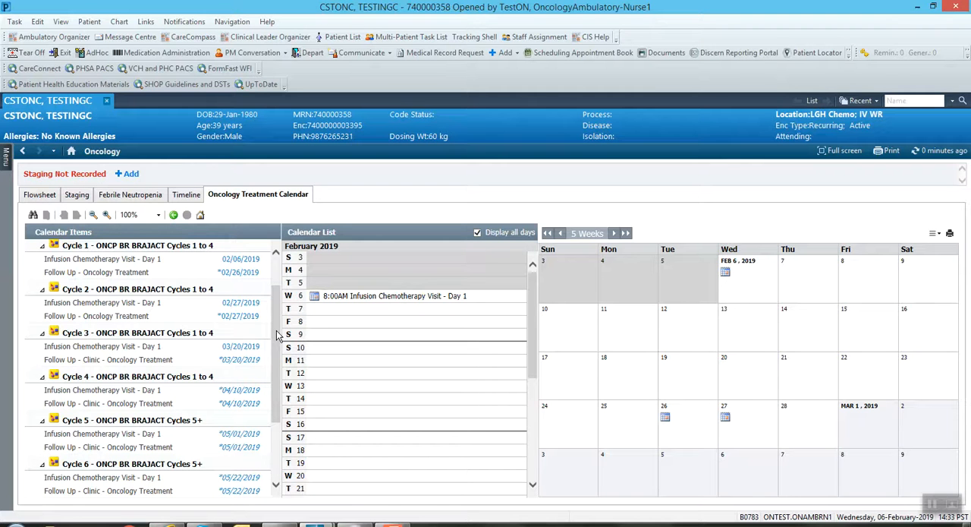
drag(278, 308, 278, 290)
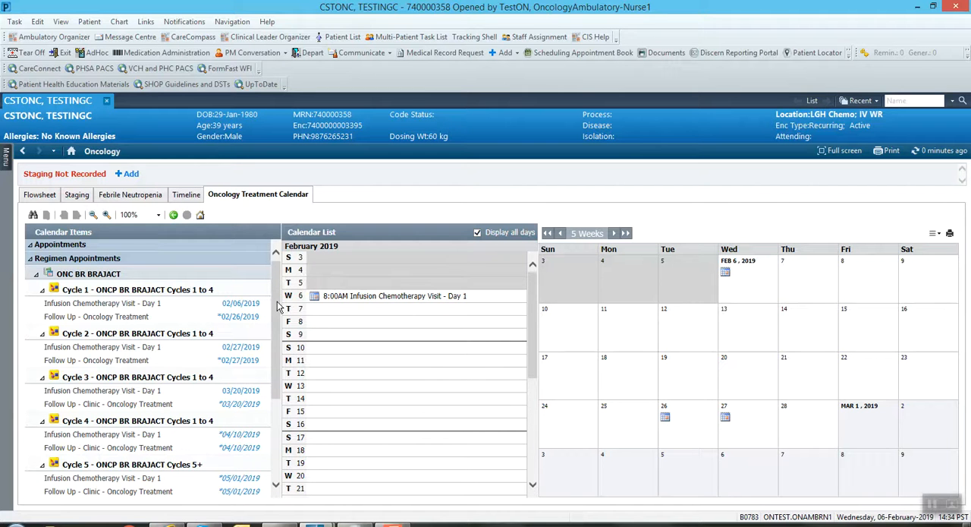
drag(278, 305, 277, 320)
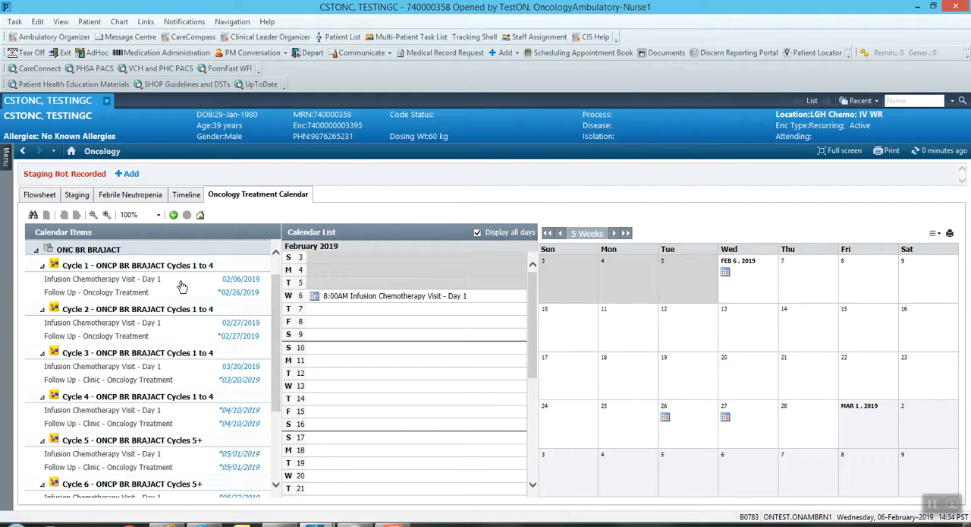
mouse_move(173, 286)
drag(276, 339, 277, 359)
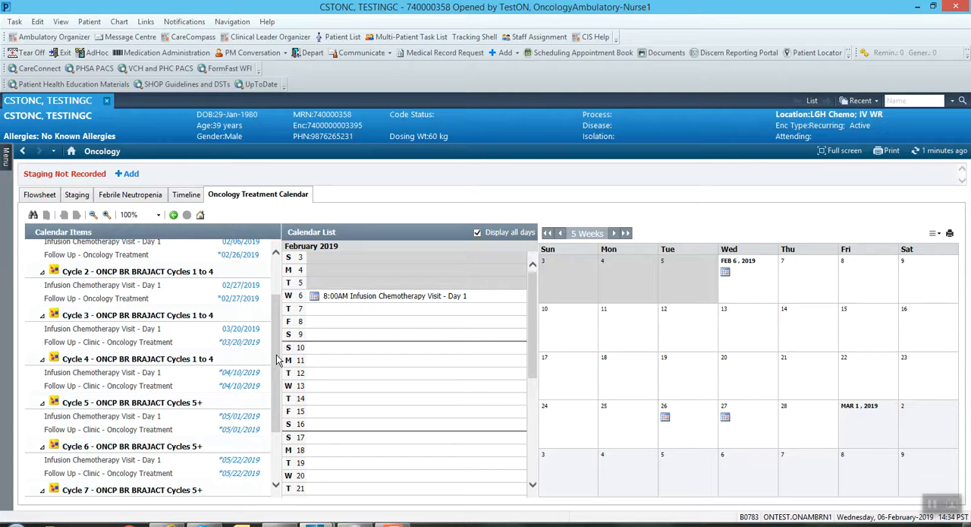
drag(278, 360, 282, 387)
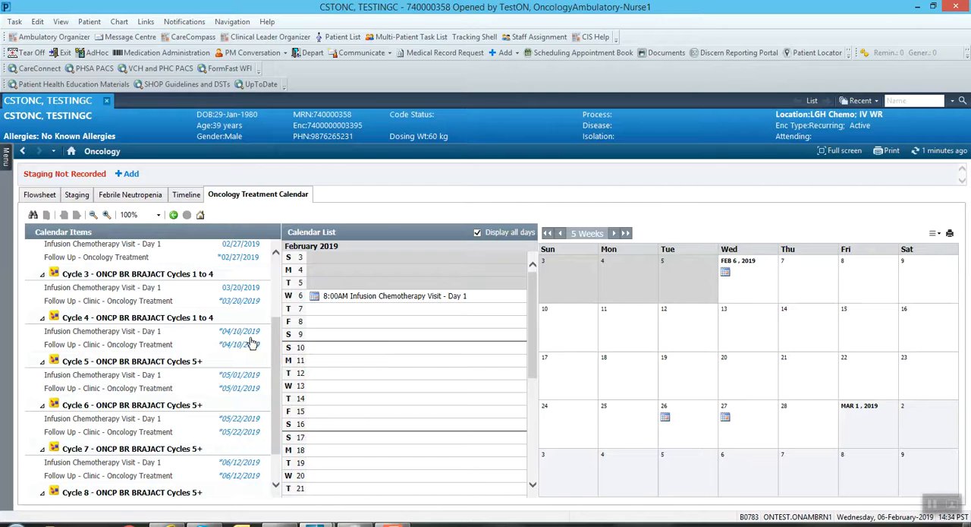
mouse_move(248, 337)
click(247, 334)
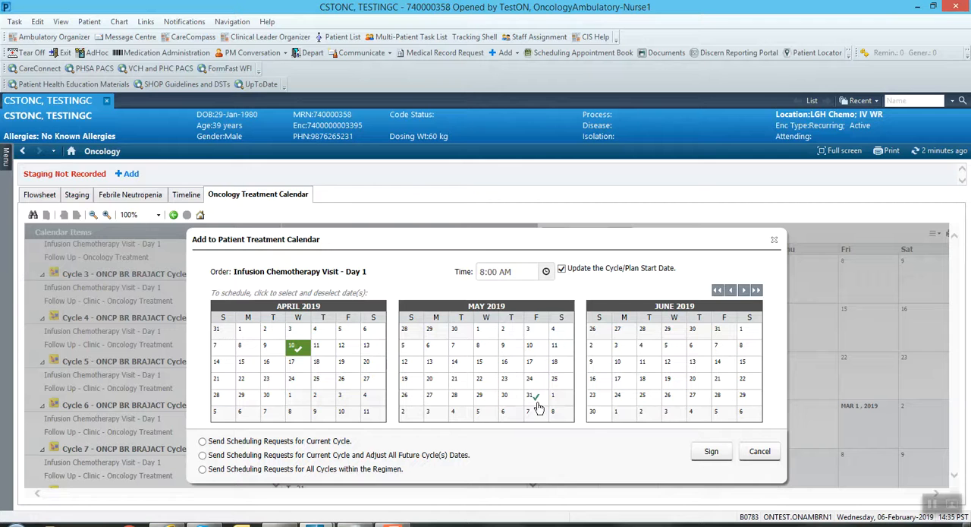
click(712, 453)
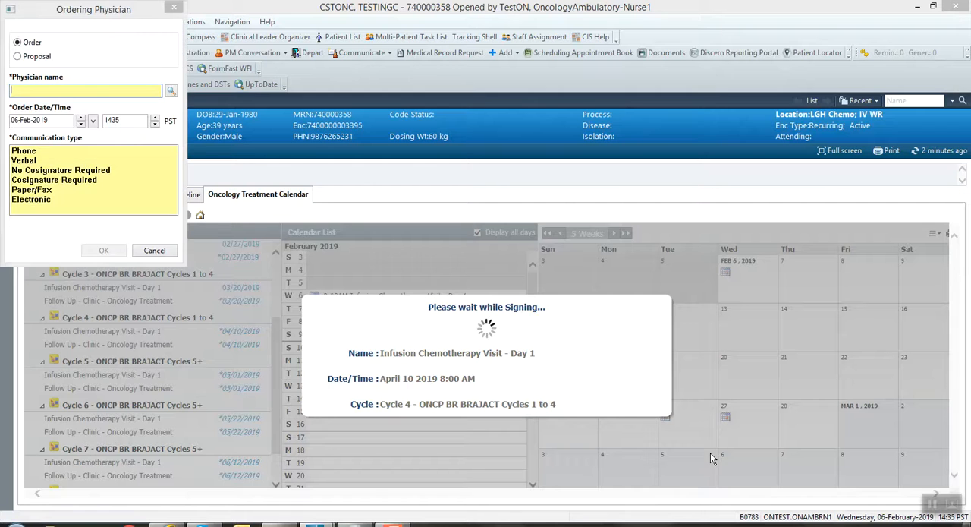
Select the first matching provider as ordering physician, set the communication type to No Cosignature Required, and confirm the order.
text(test)
key(Return)
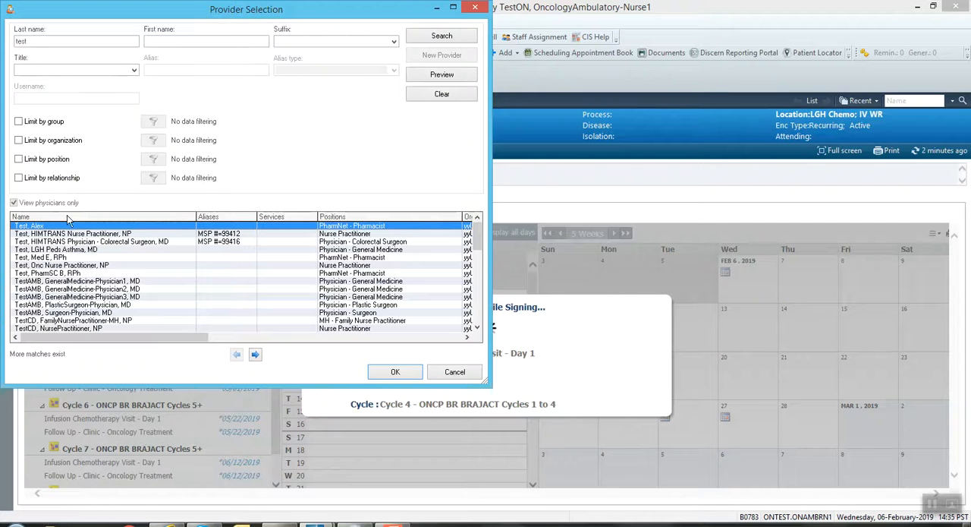
click(410, 374)
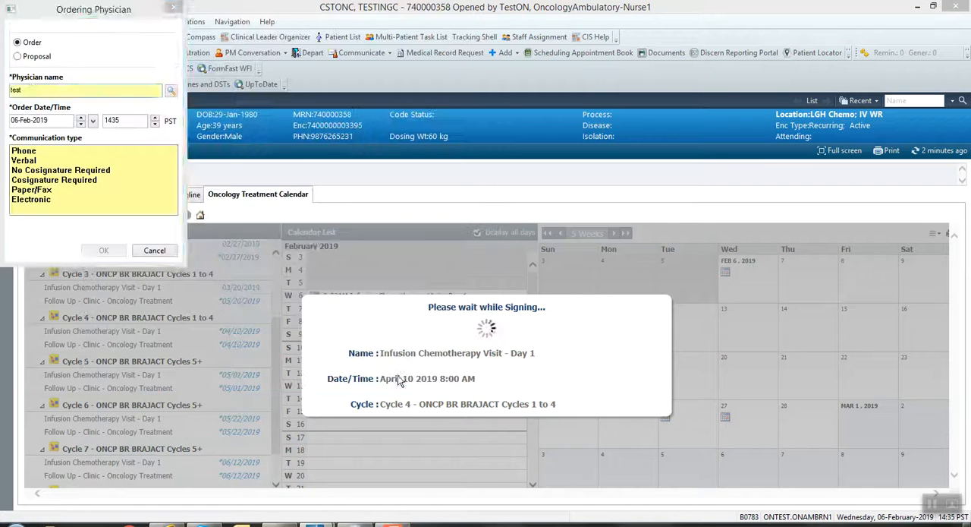
click(105, 171)
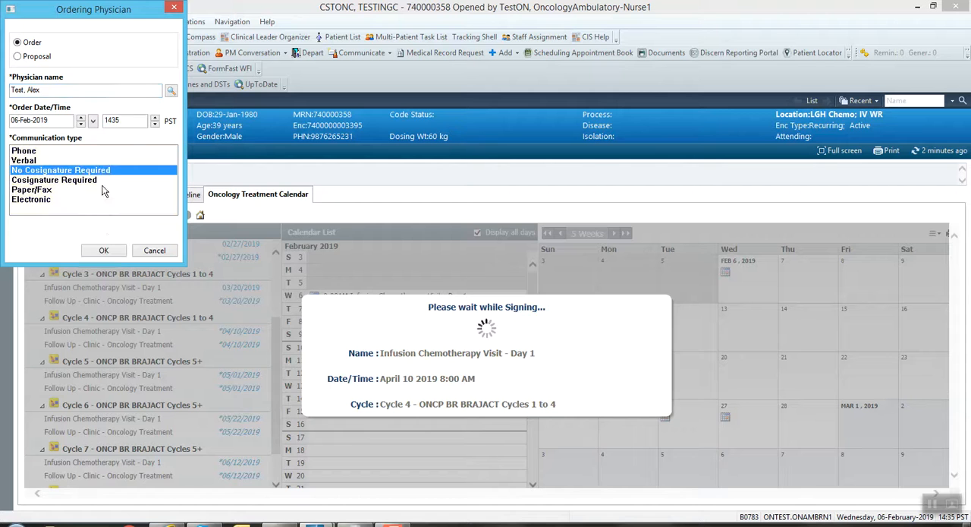
click(104, 251)
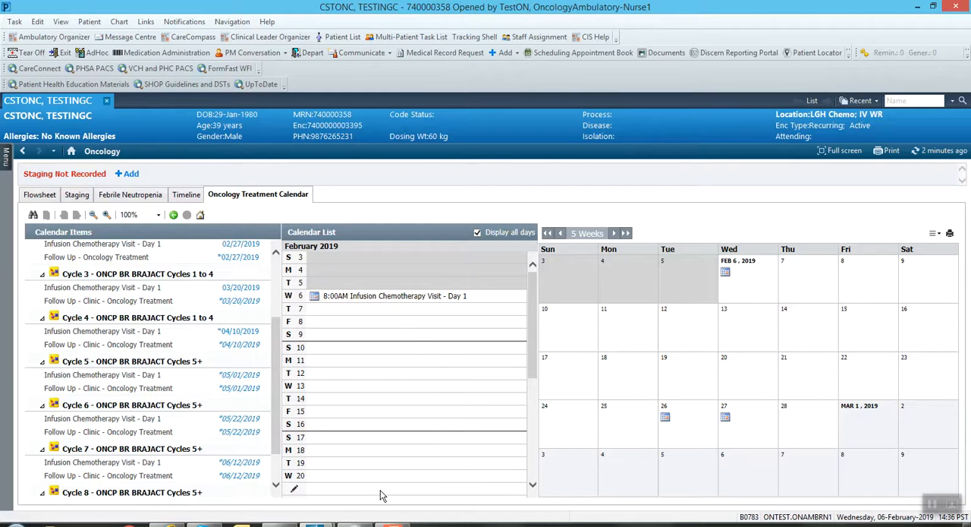
Switch to the Scheduling Appointment Book and open a request list inquiry set to Request by Person.
click(363, 524)
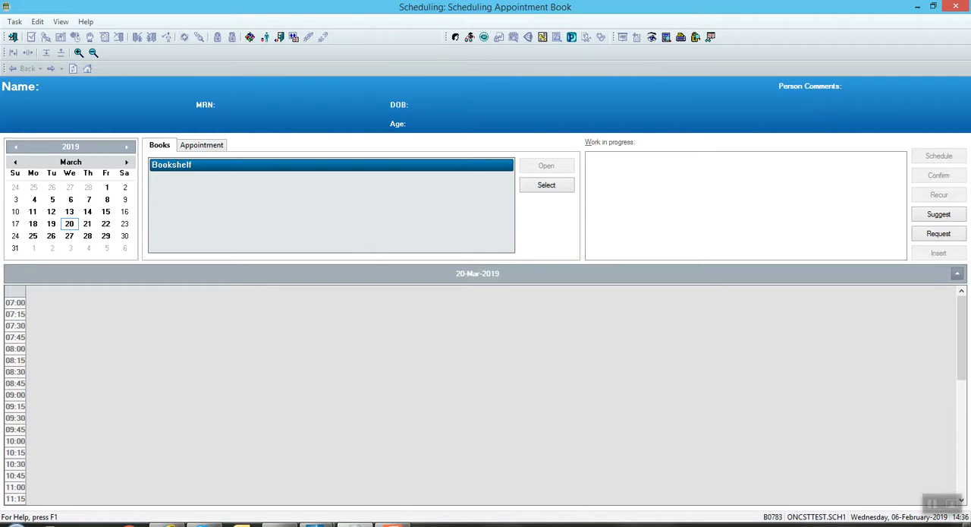
click(666, 37)
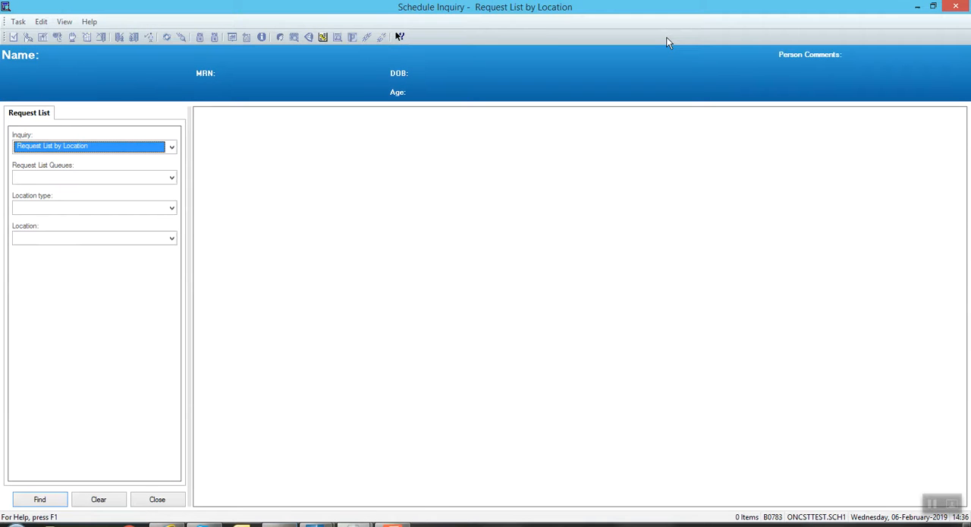
click(171, 148)
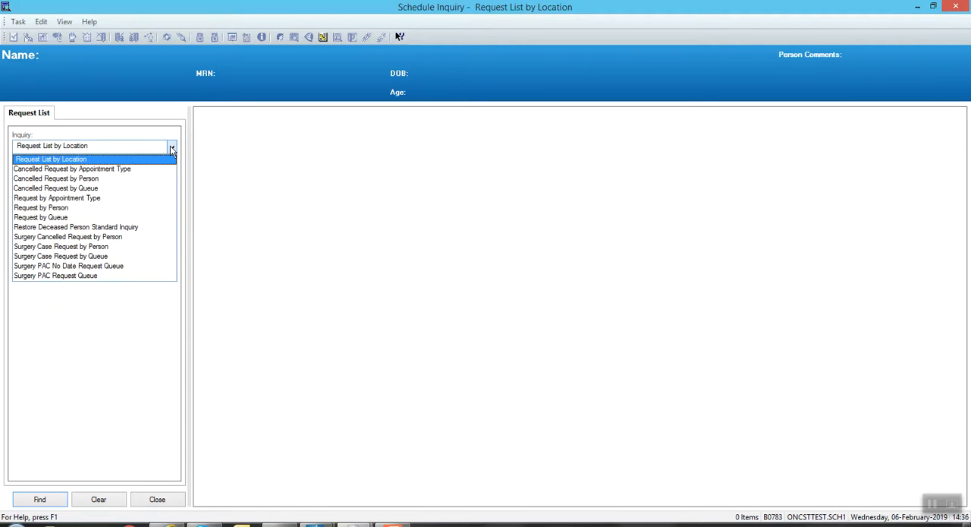
click(120, 207)
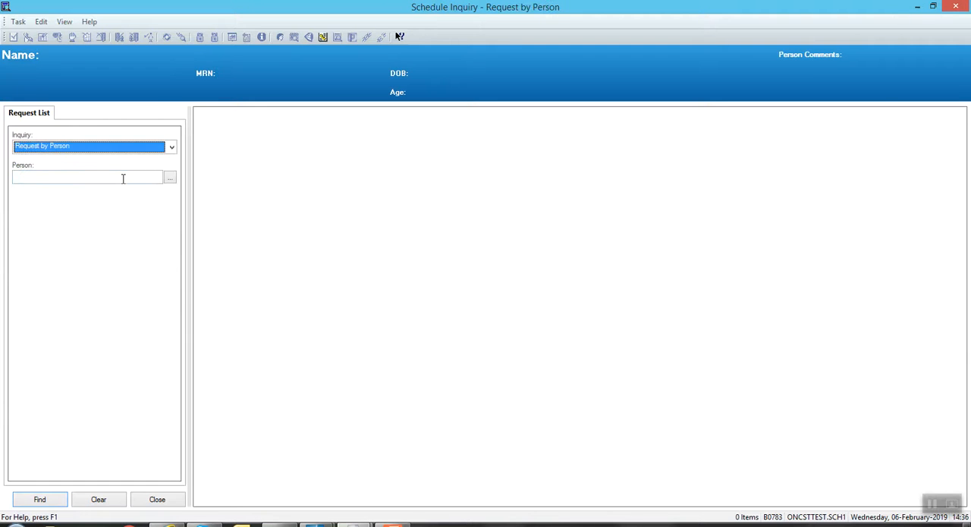
Enter the patient's full name as the inquiry person and try to find the requests.
click(123, 178)
text(cstonc)
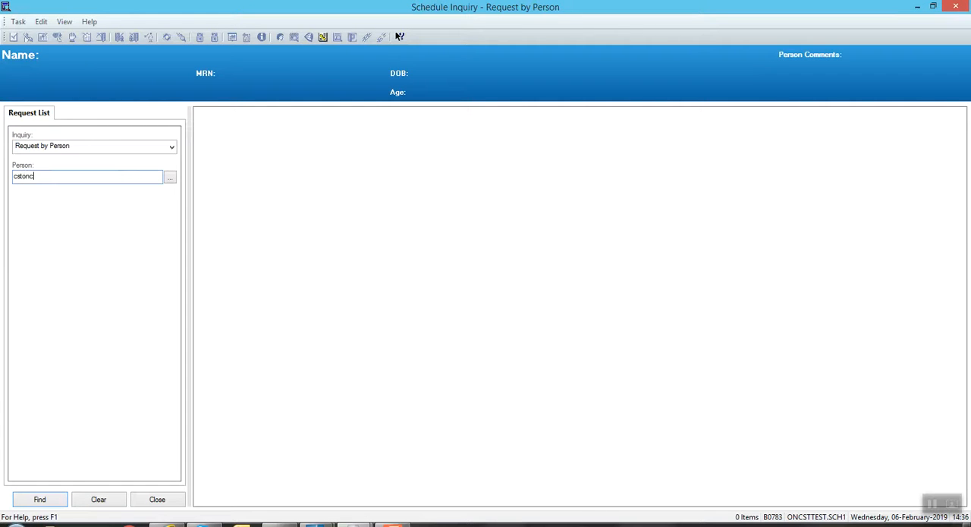
text(, testingc)
click(40, 499)
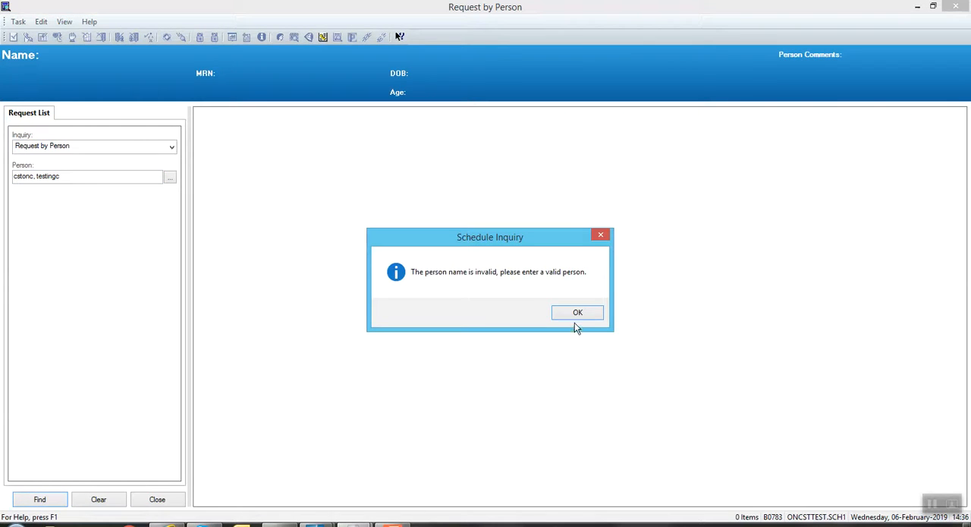
click(577, 314)
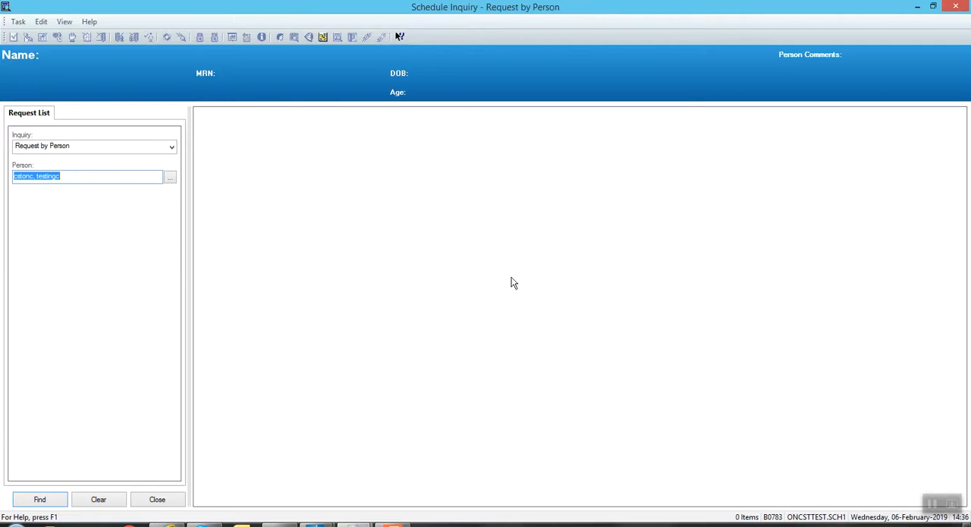
Look up the entered name in Person Search, select the matching patient, and find that patient's requests.
click(73, 178)
click(171, 179)
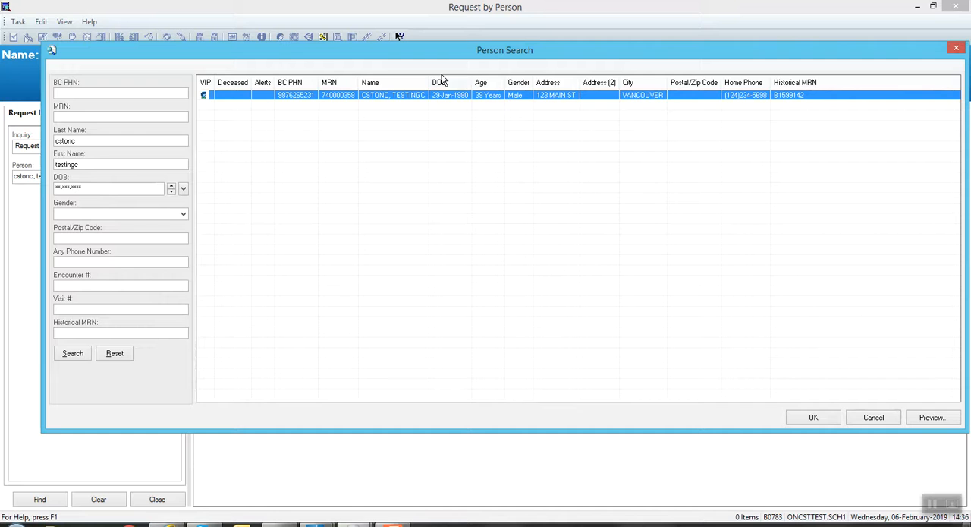
double_click(441, 97)
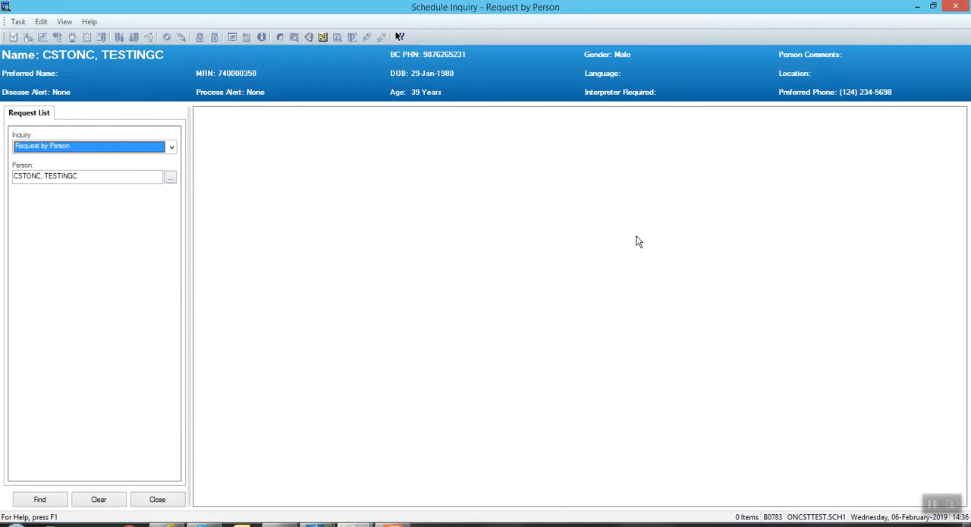
click(40, 500)
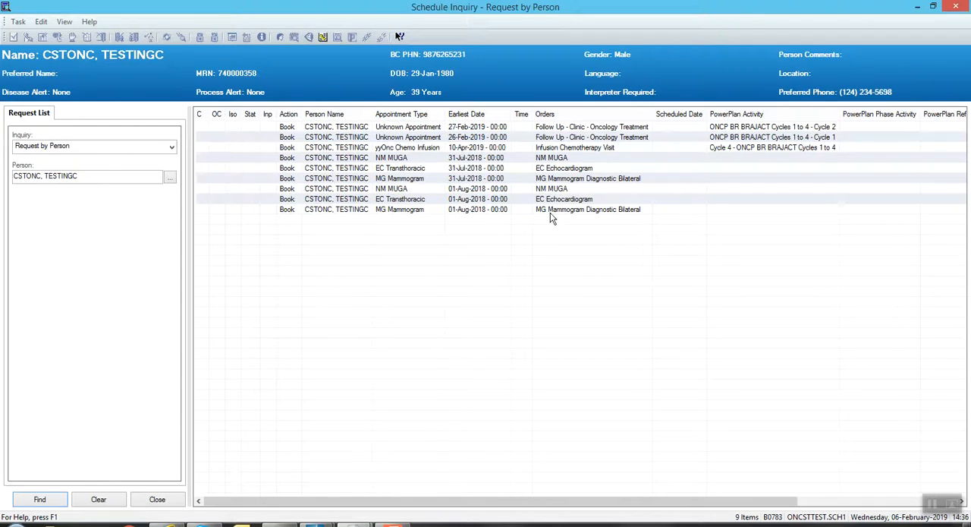
Complete the 10-Apr-2019 yyOnc Chemo Infusion request for Cycle 4 and accept it as the current patient request.
click(548, 149)
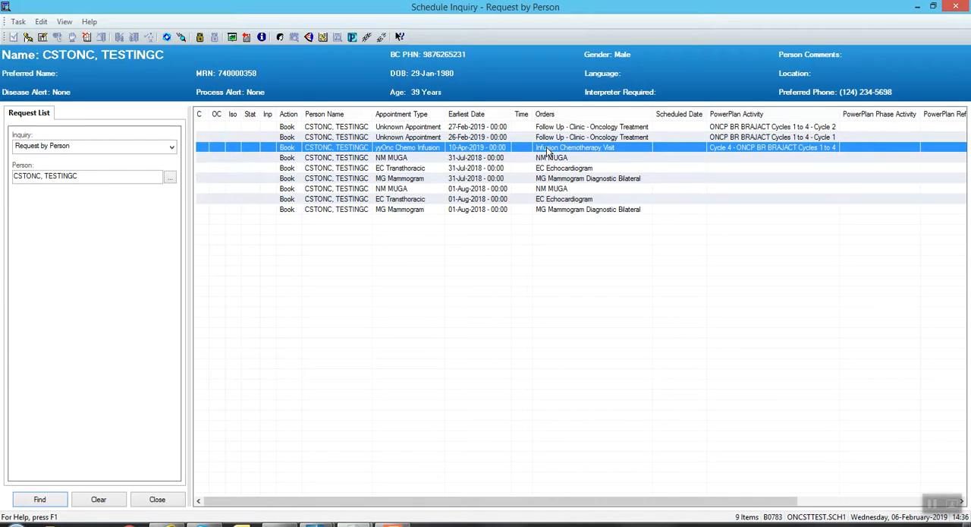
right_click(489, 155)
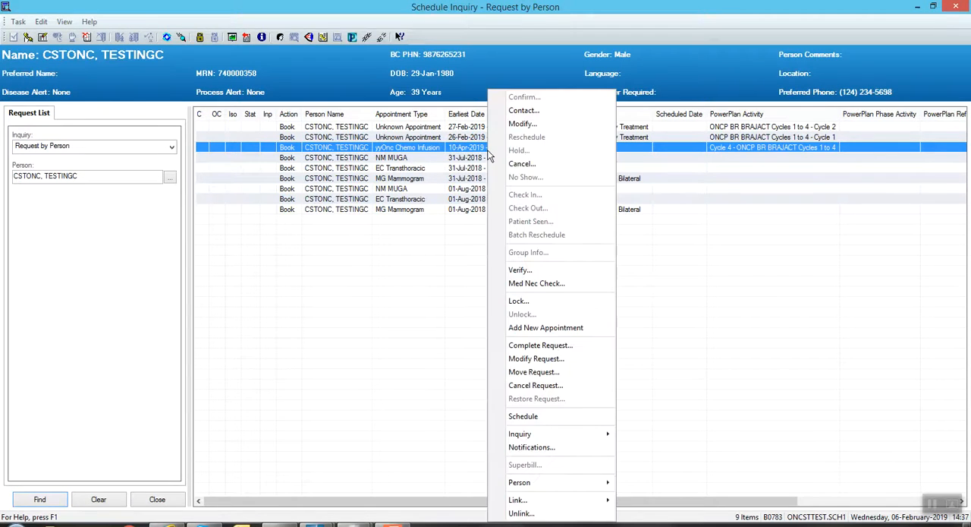
click(535, 346)
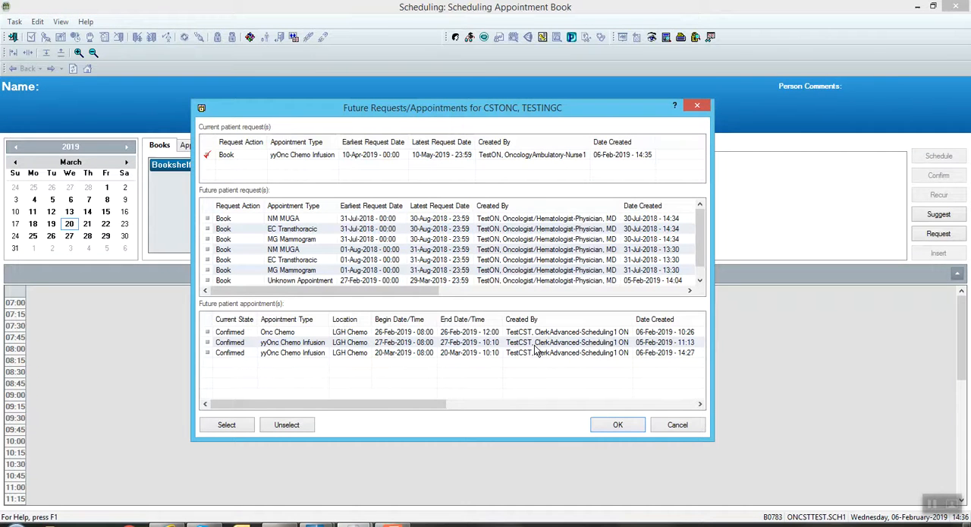
click(620, 426)
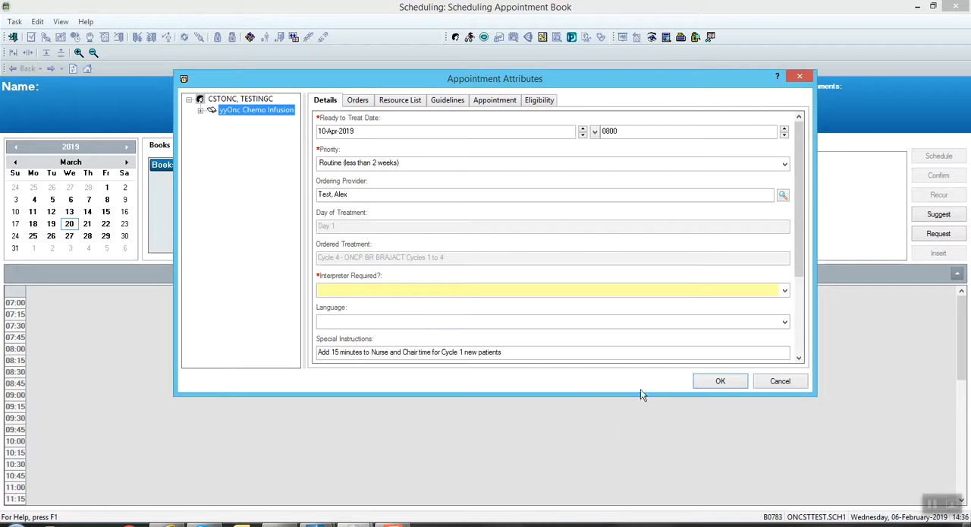
Set Interpreter Required to No in the chemo infusion's appointment attributes and confirm them.
click(785, 292)
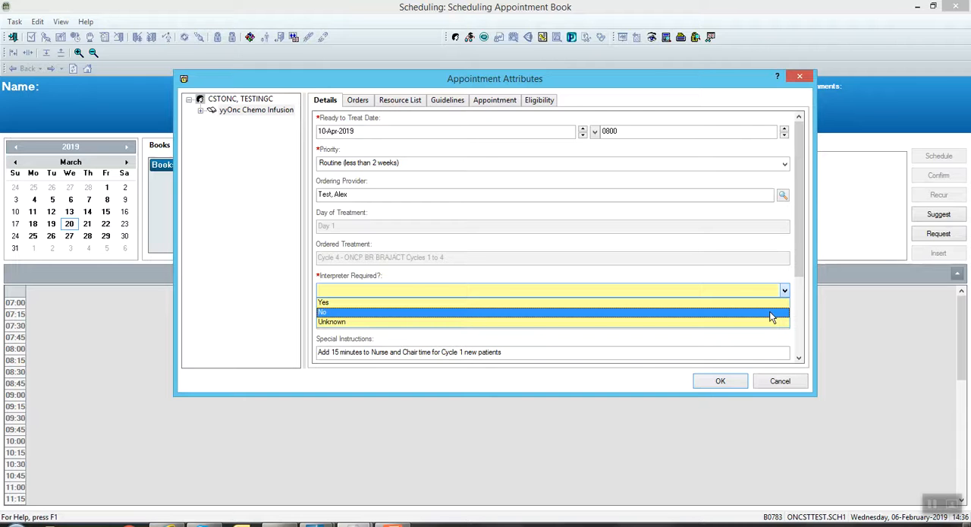
click(771, 313)
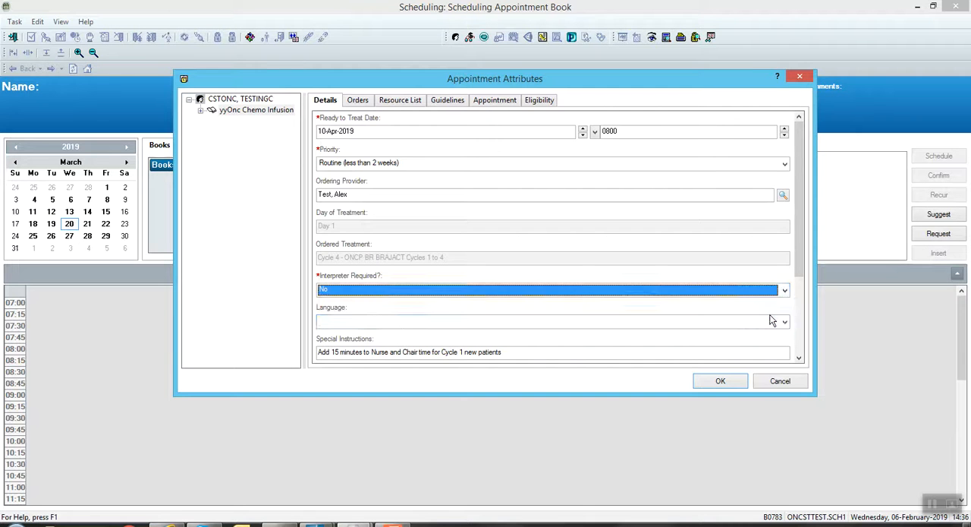
click(721, 381)
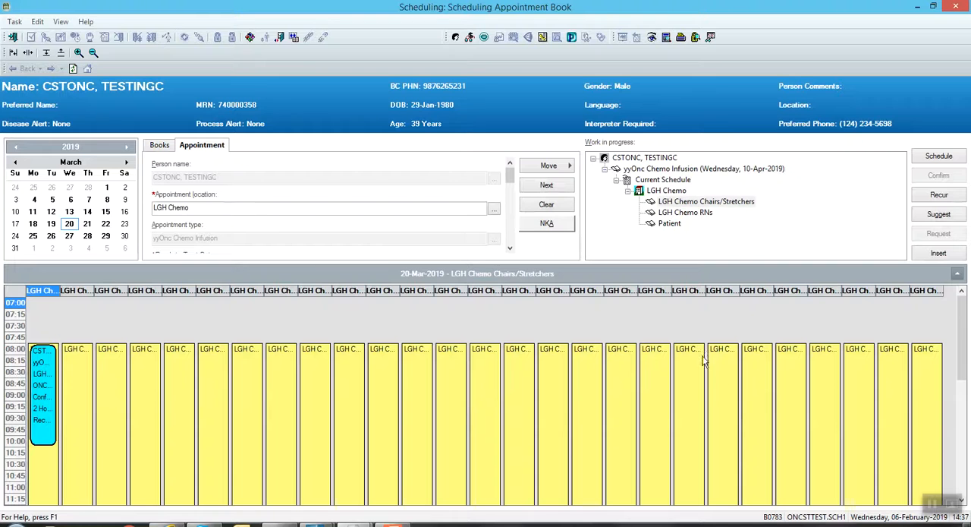
Show 10-Apr-2019 in the appointment book for the LGH Chemo Chairs/Stretchers resource of the chemo infusion.
click(553, 168)
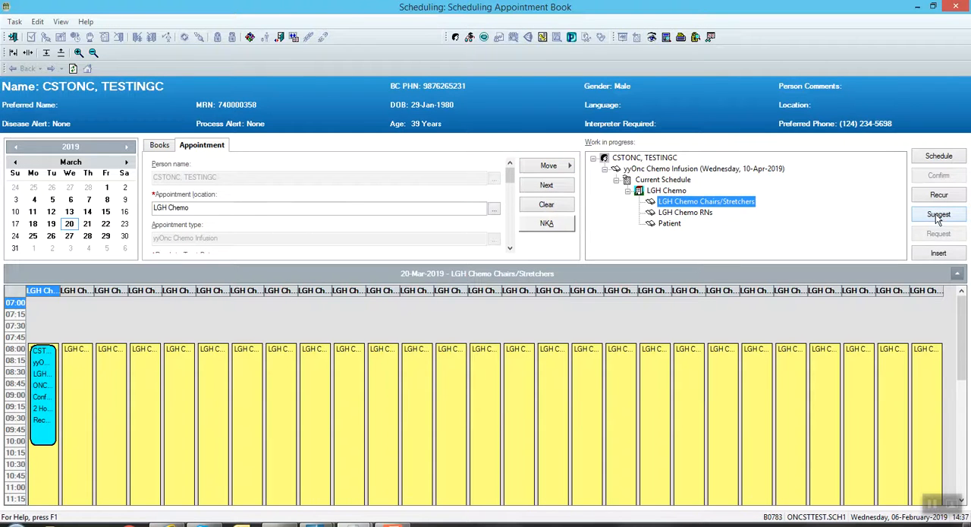
click(127, 162)
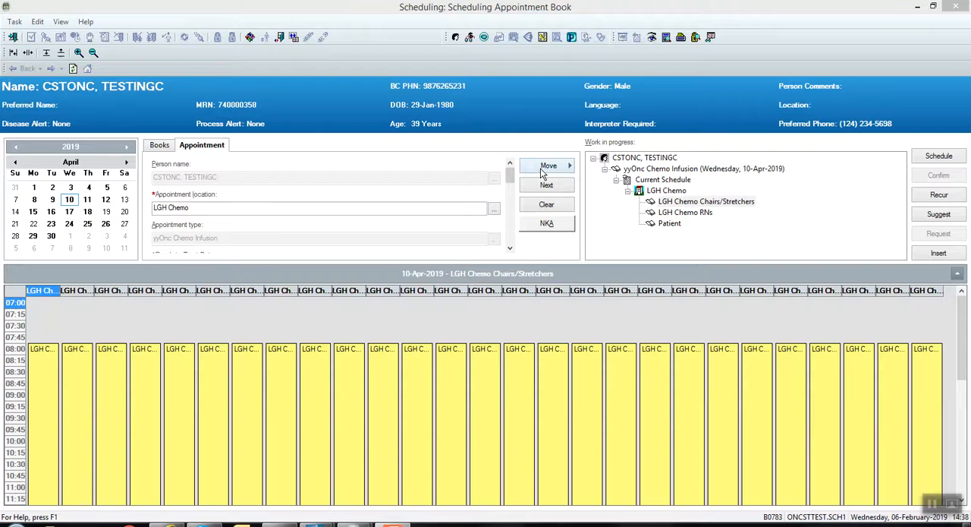
click(541, 174)
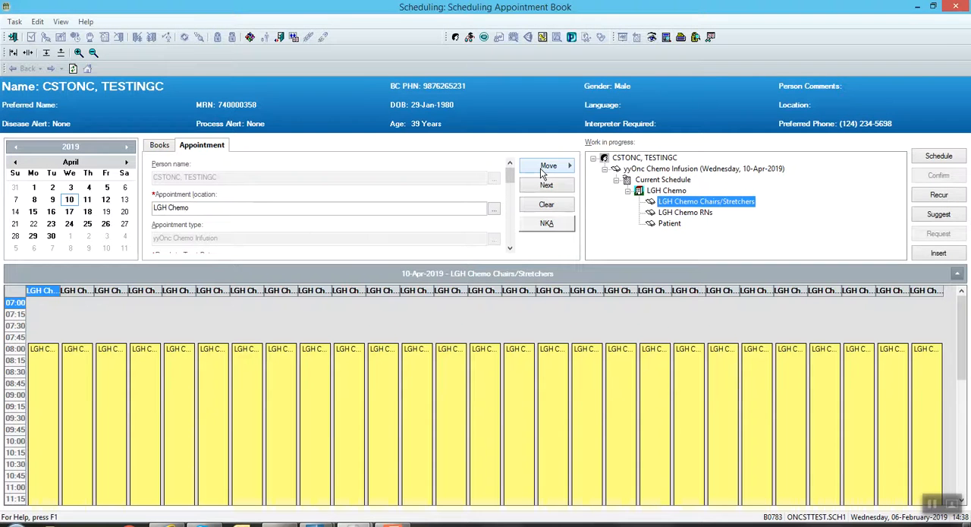
Generate suggested schedules for 1 day from 09-Apr-2019 and accept the 10-Apr-2019 08:00 slot in LGH Chemo Chair 01.
click(938, 214)
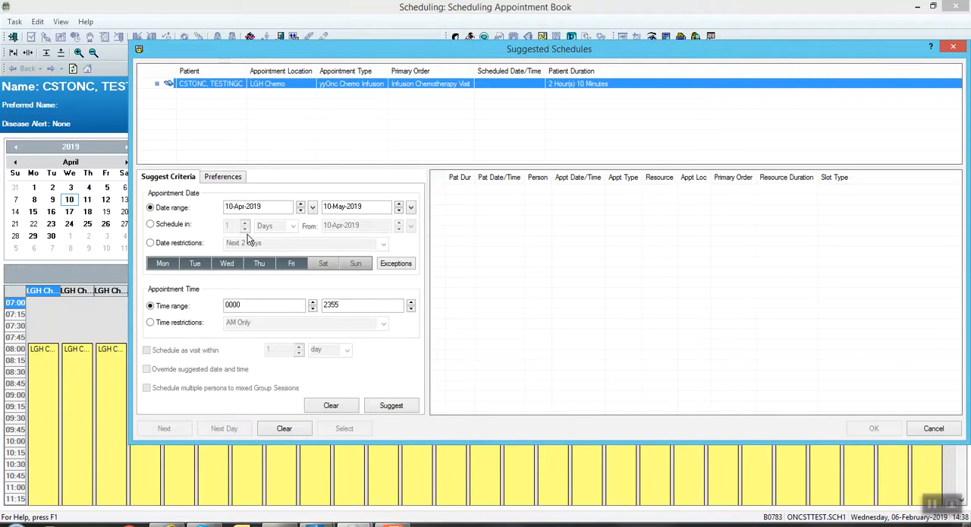
click(150, 224)
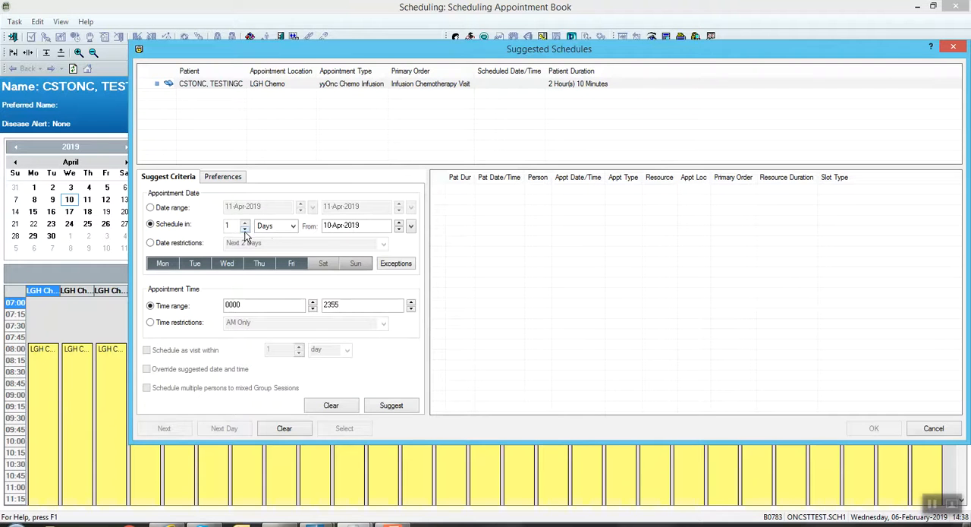
click(398, 230)
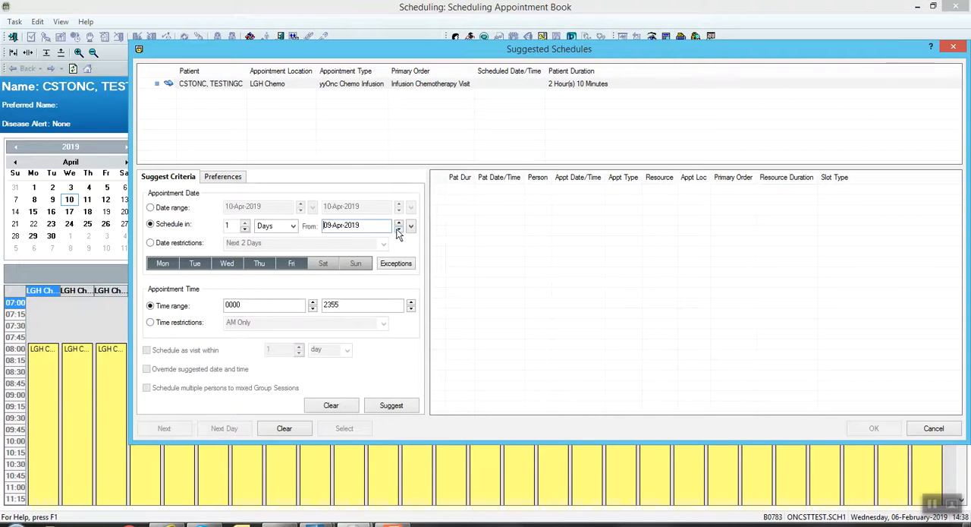
click(389, 403)
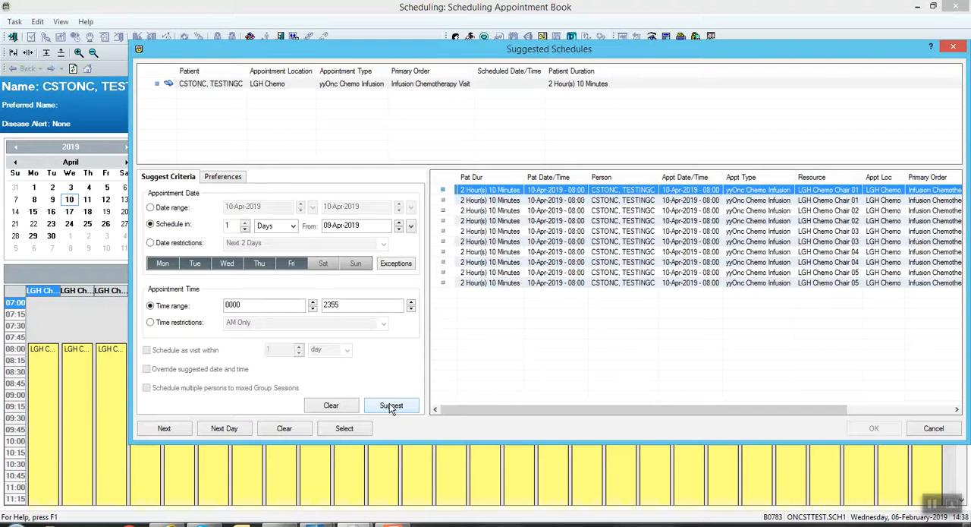
double_click(654, 194)
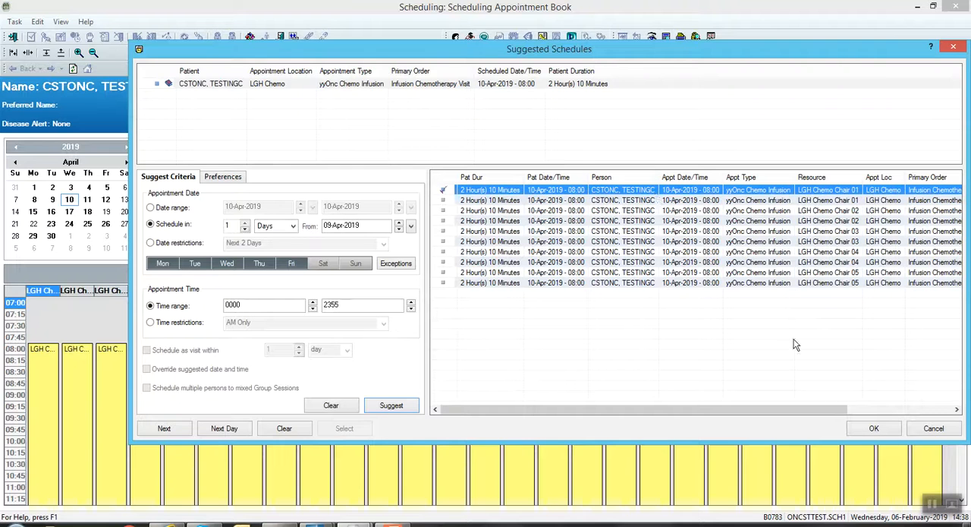
click(874, 429)
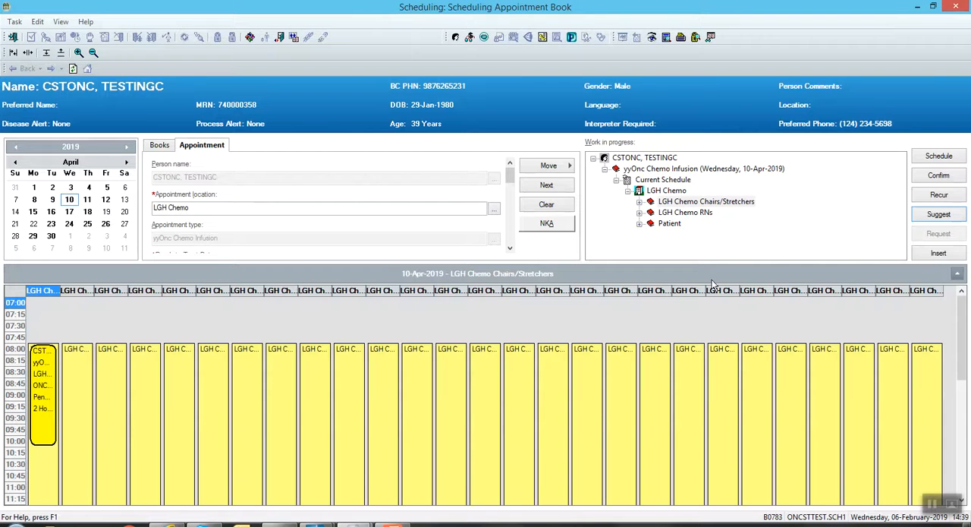
Confirm the pending yyOnc Chemo Infusion appointment and attach it to the patient's existing Recurring encounter at LGH Chemo.
click(939, 176)
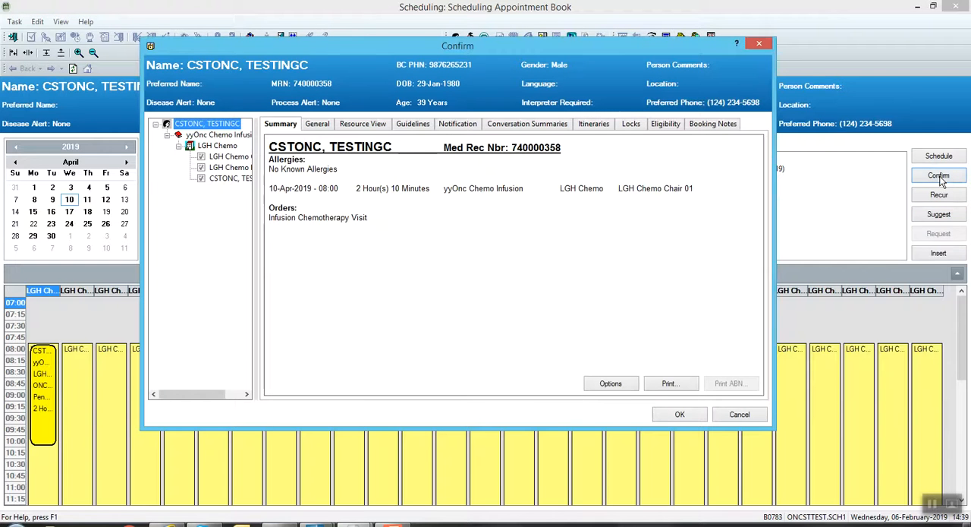
click(680, 416)
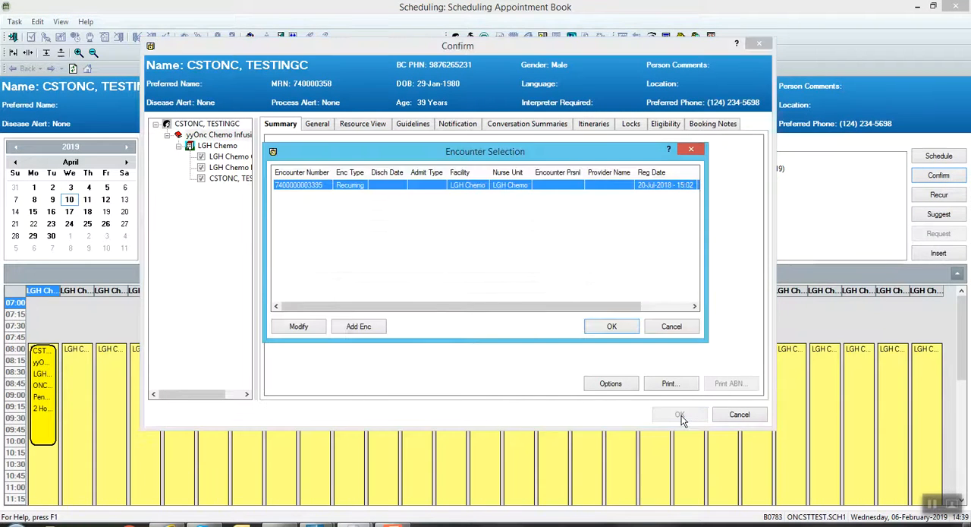
click(611, 326)
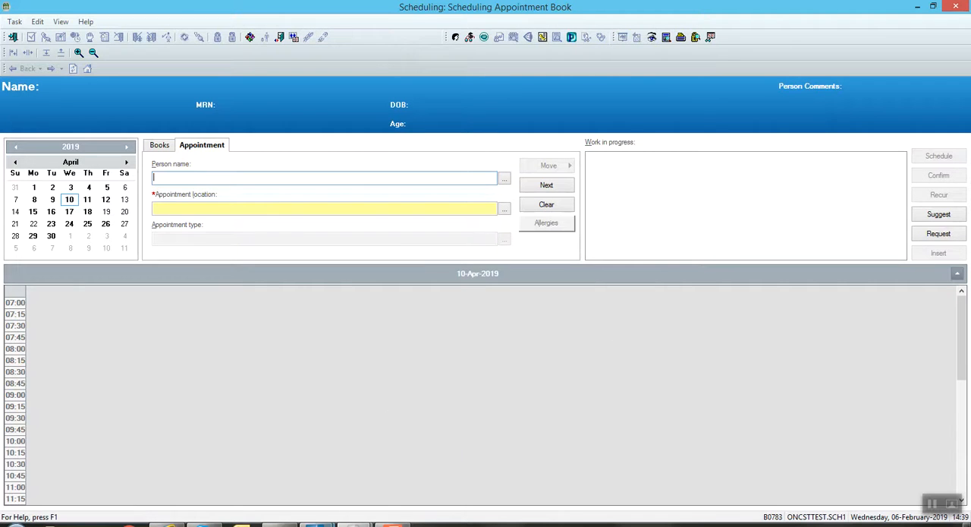
Switch to the patient's PowerChart window, refresh the Oncology Treatment Calendar and review the visit dates of the regimen's cycles.
mouse_move(317, 522)
mouse_move(377, 483)
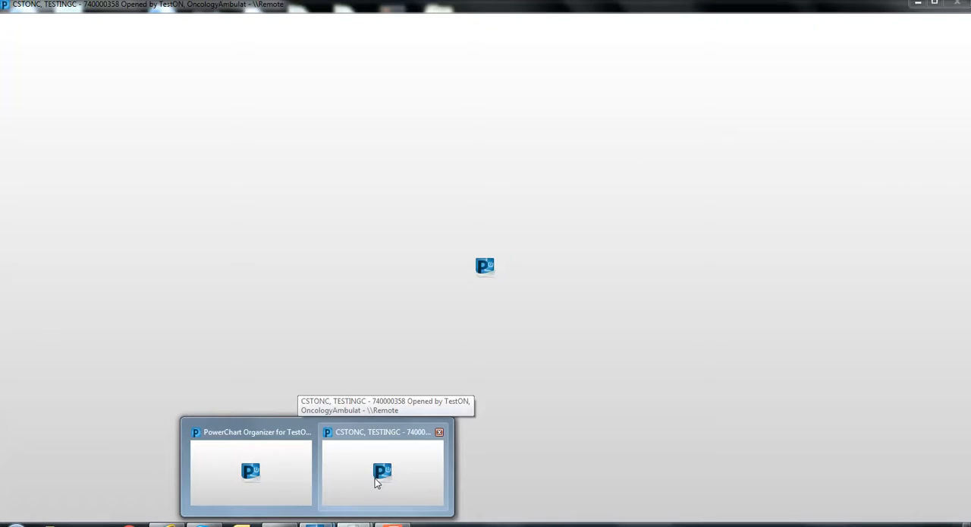
click(378, 483)
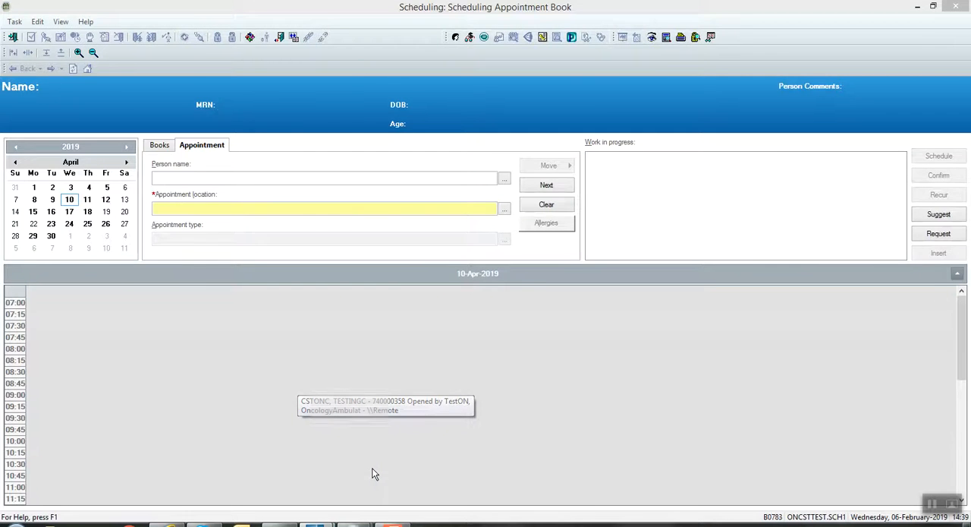
click(944, 151)
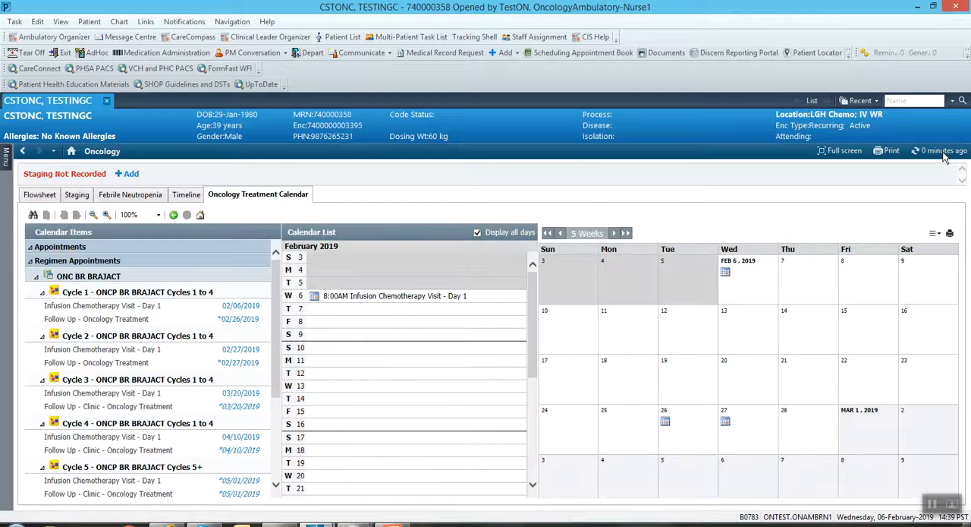
drag(275, 392, 280, 443)
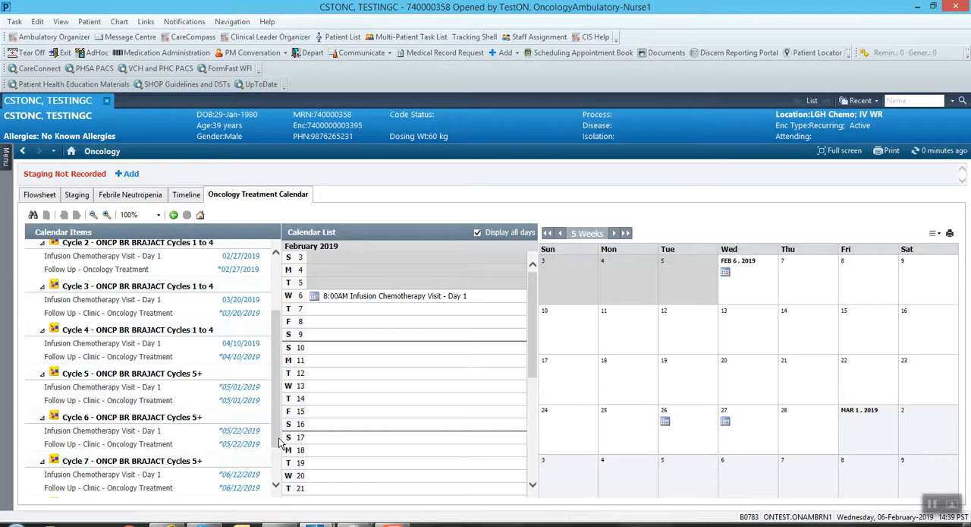